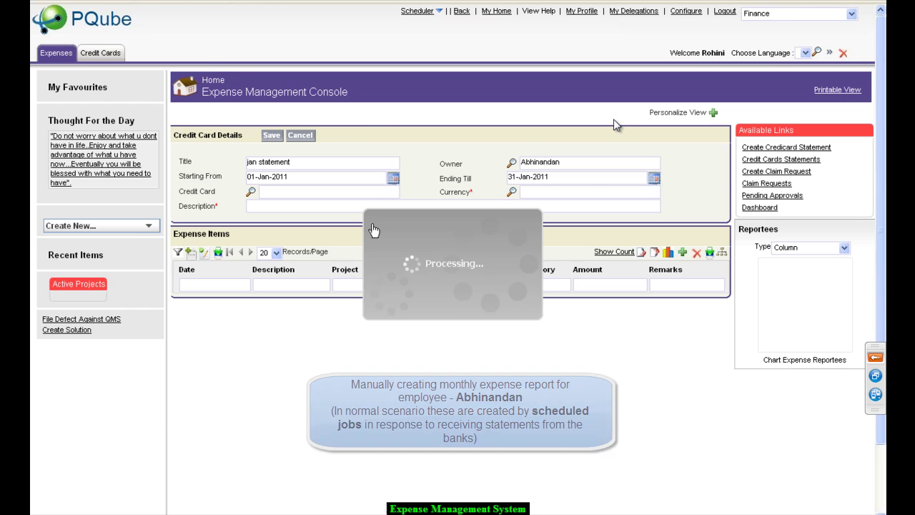
# Set the statement's description to "jan statement" and save it with expense items imported from a CSV file.
pyautogui.click(304, 208)
pyautogui.write('jan statement')
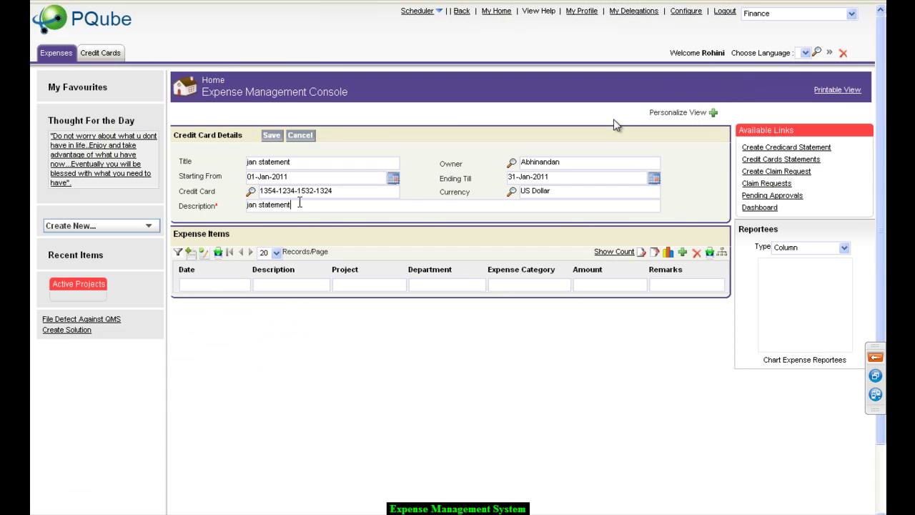
pyautogui.click(654, 252)
pyautogui.click(820, 345)
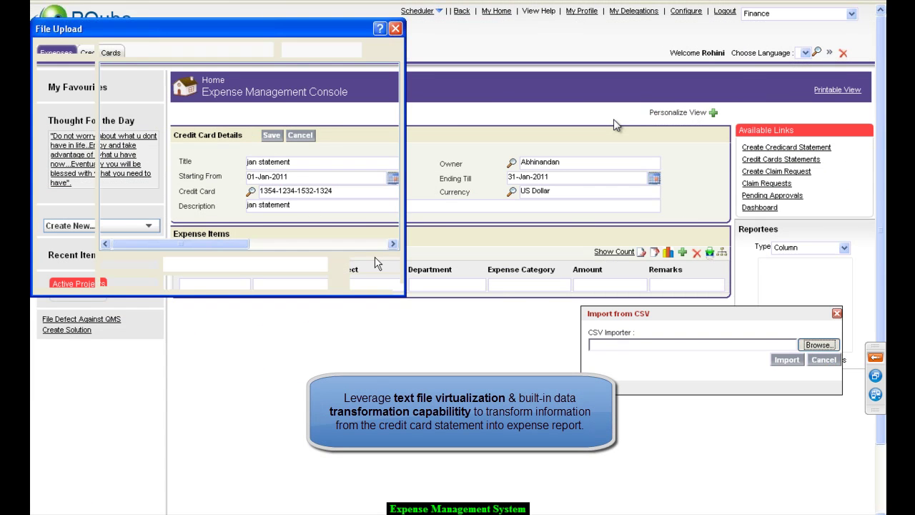
pyautogui.click(787, 359)
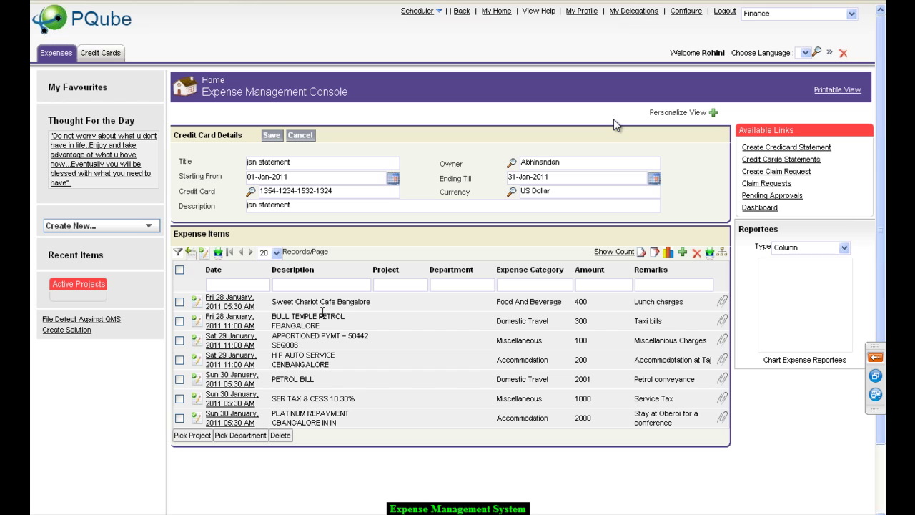
pyautogui.click(271, 136)
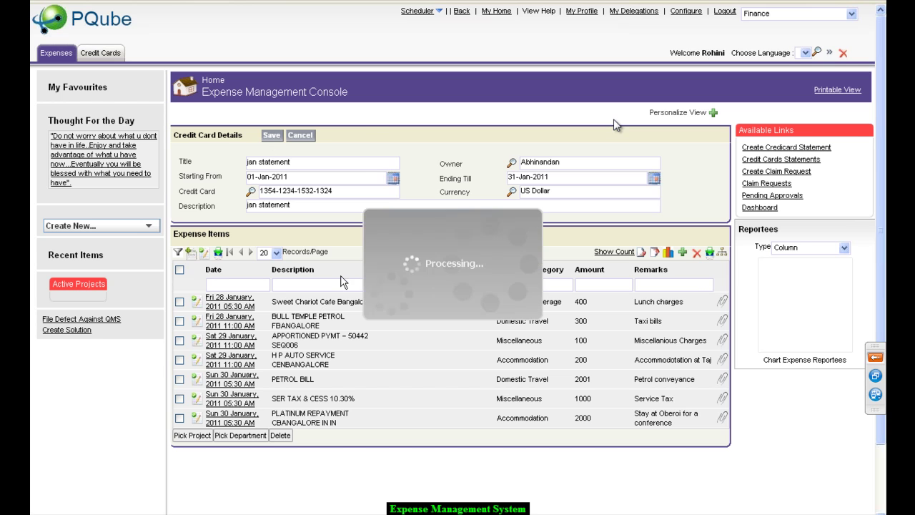
# Impersonate the employee who owns the January credit card statement.
pyautogui.click(684, 12)
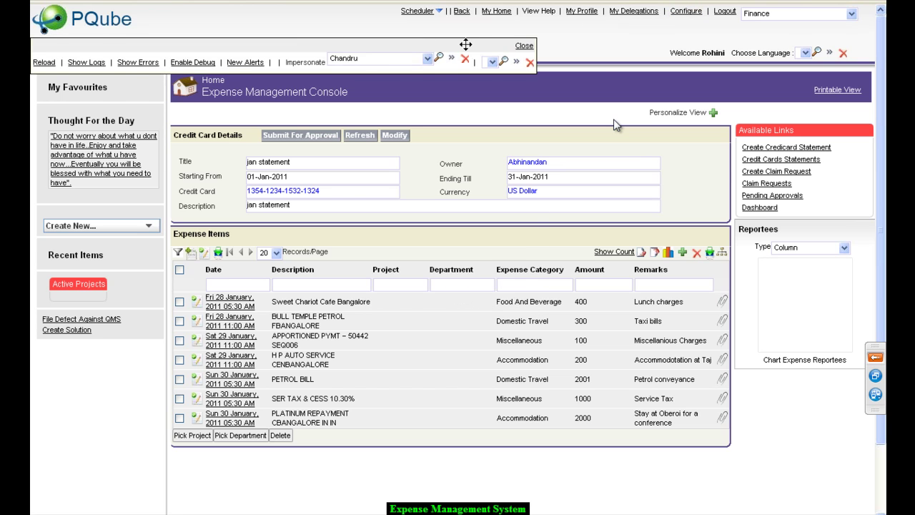
pyautogui.moveTo(466, 44); pyautogui.dragTo(536, 47)
pyautogui.click(468, 63)
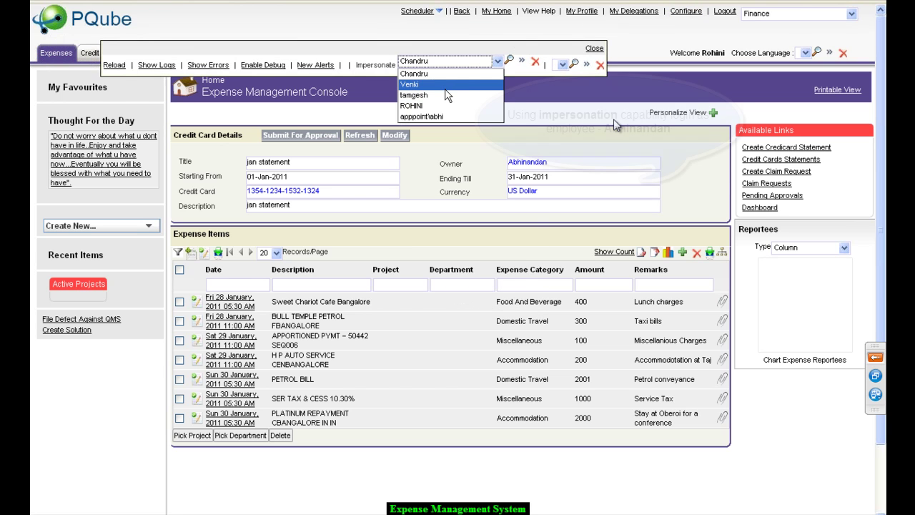
pyautogui.click(438, 120)
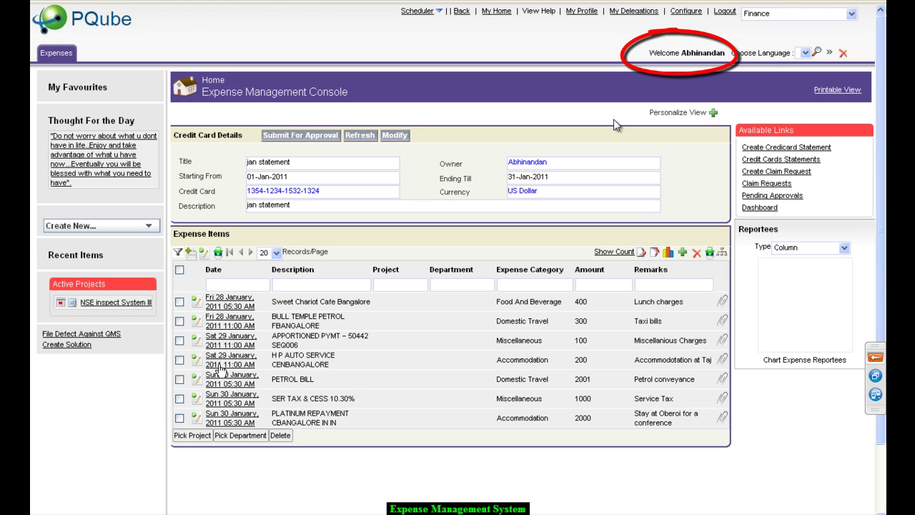
# Assign the Engineering department to all expense items in the statement.
pyautogui.click(179, 270)
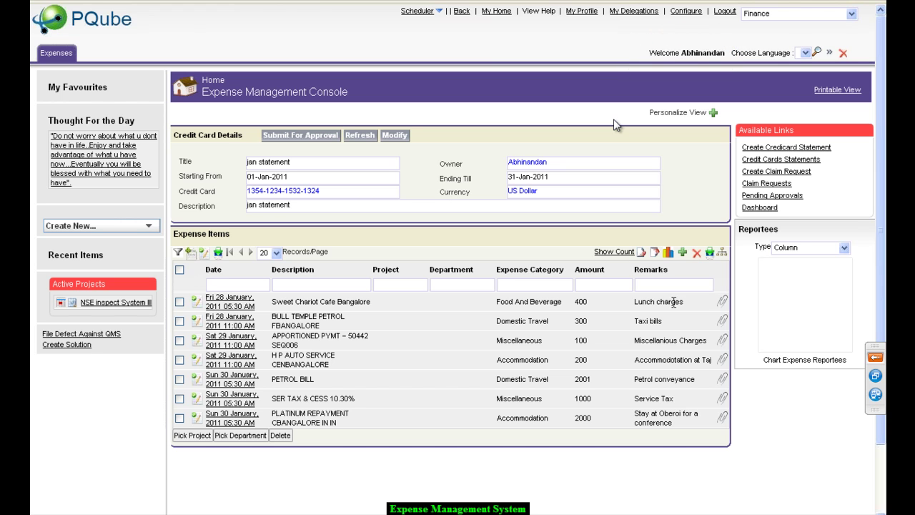
pyautogui.click(241, 435)
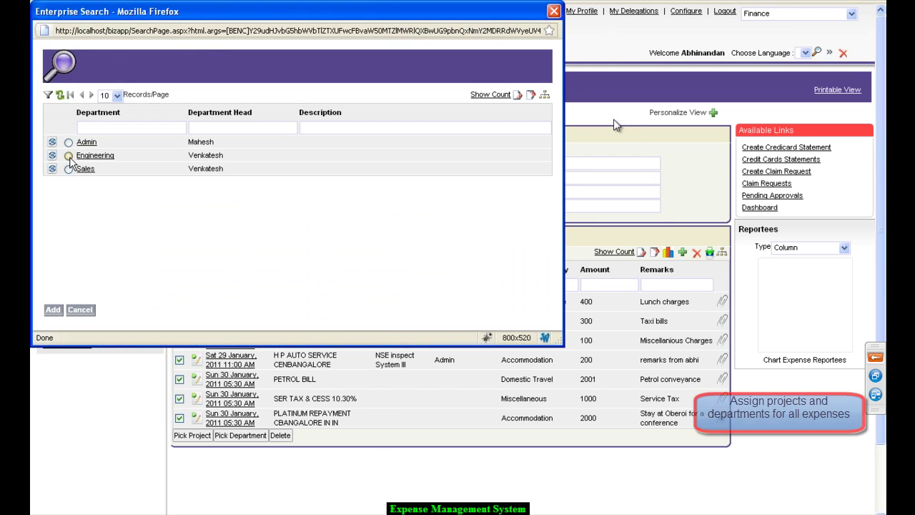
pyautogui.click(68, 156)
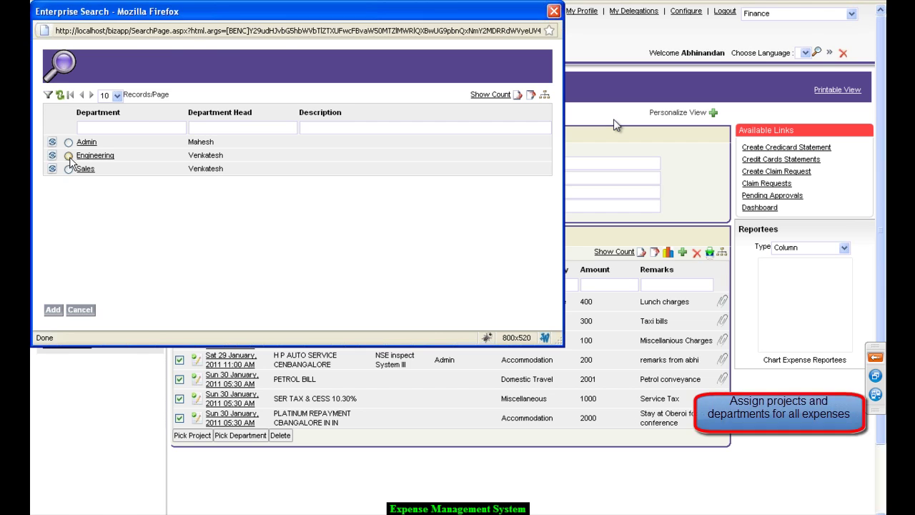
pyautogui.click(53, 309)
# Assign the NSE inspect System III project to the two 29 January expense items and submit the statement for approval.
pyautogui.click(180, 341)
pyautogui.click(179, 360)
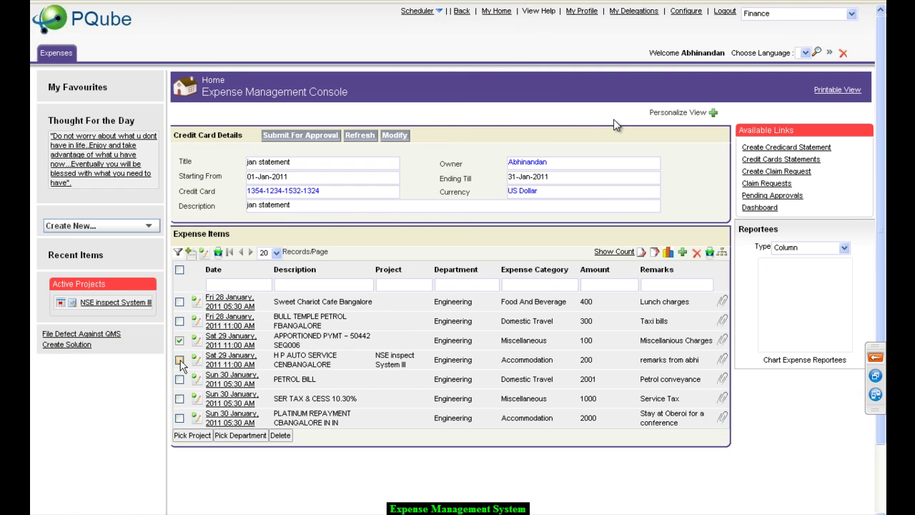
pyautogui.click(190, 436)
pyautogui.click(143, 360)
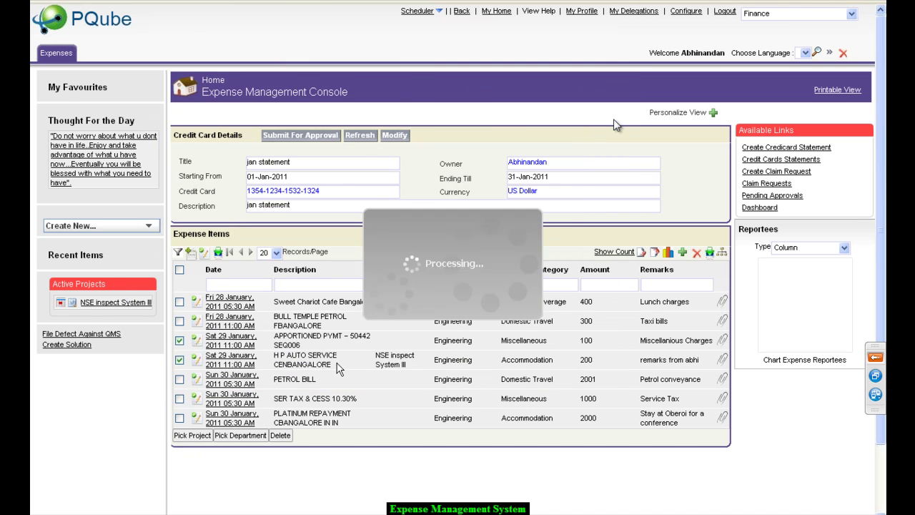
pyautogui.click(318, 140)
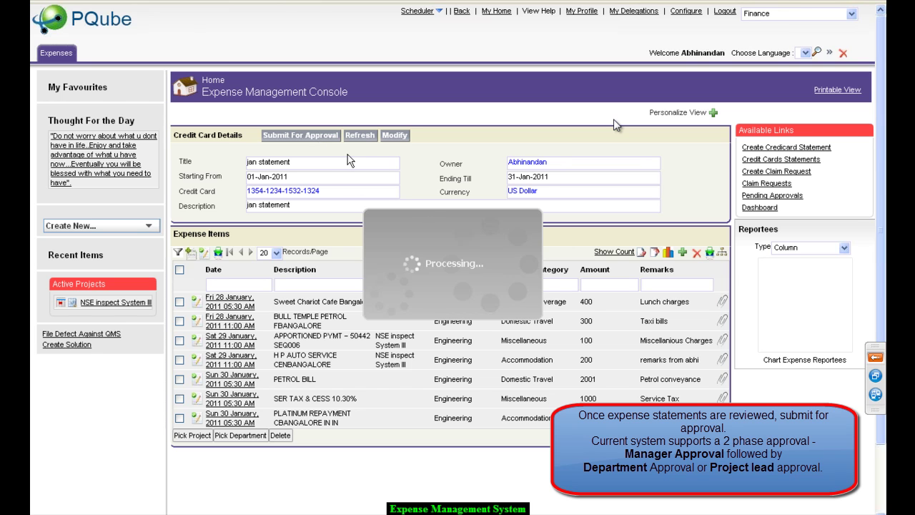
pyautogui.click(273, 136)
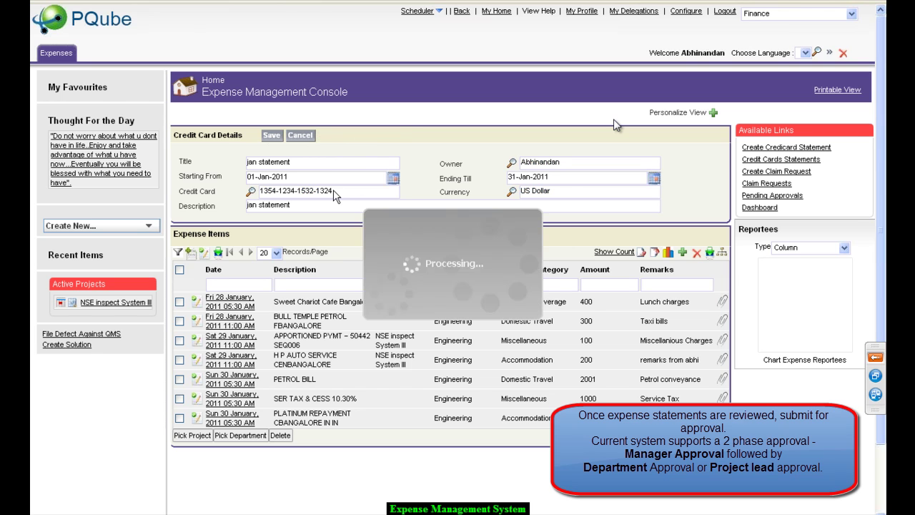
# Impersonate the employee's manager and approve all expense items pending Manager Approval.
pyautogui.click(684, 12)
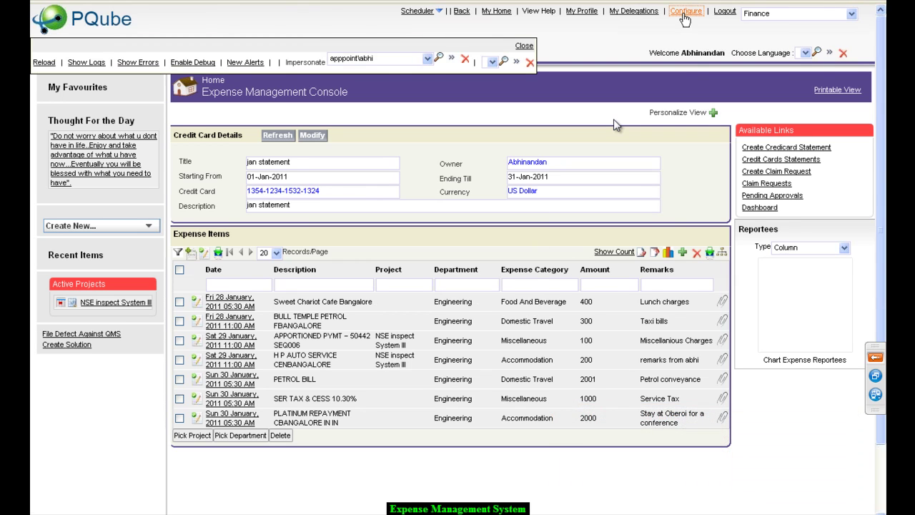
pyautogui.click(386, 61)
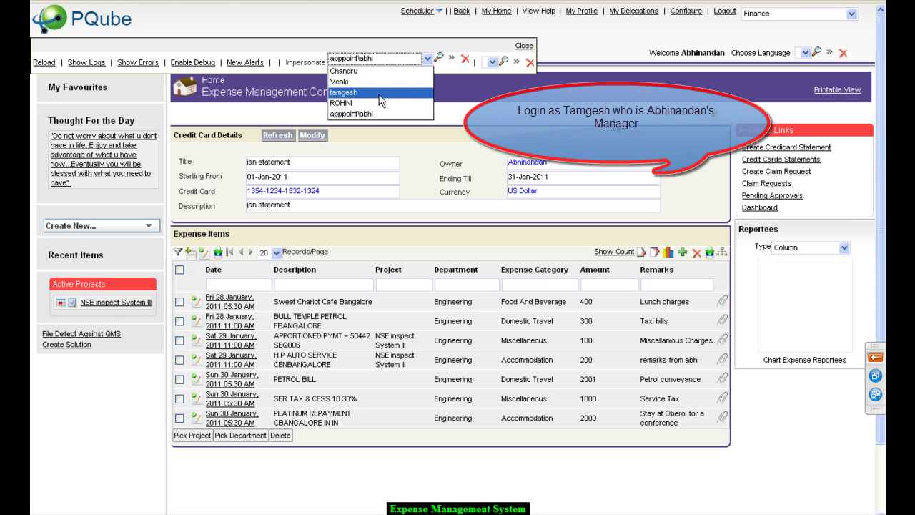
pyautogui.click(380, 94)
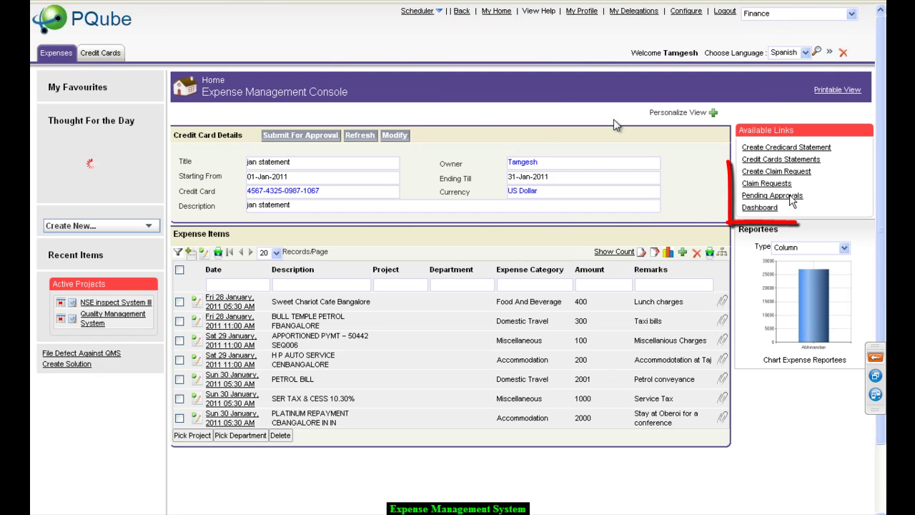
pyautogui.click(790, 198)
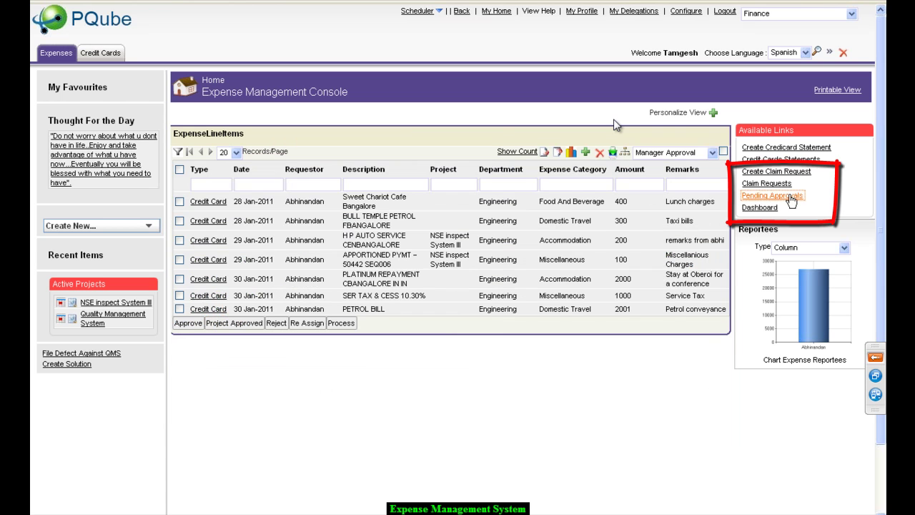
pyautogui.click(180, 169)
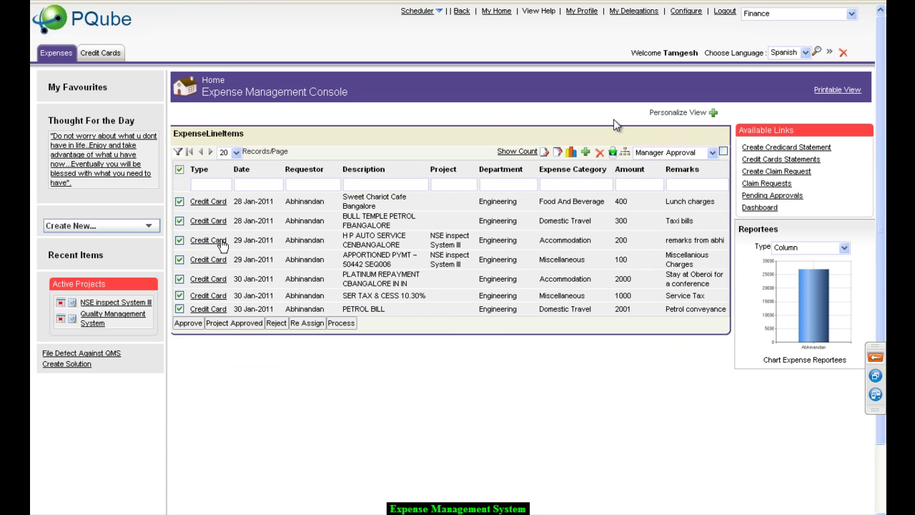
pyautogui.click(188, 323)
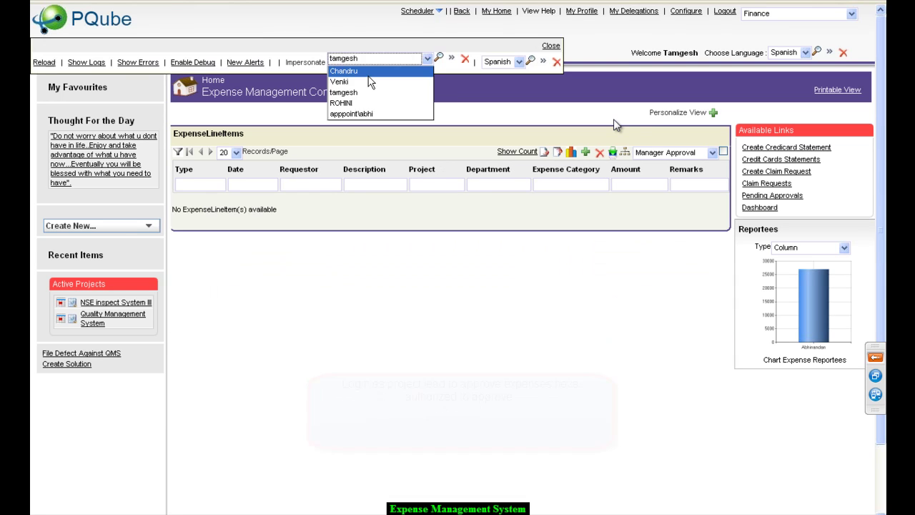
# Impersonate the project lead and mark all items pending Project Approval as project approved.
pyautogui.click(368, 71)
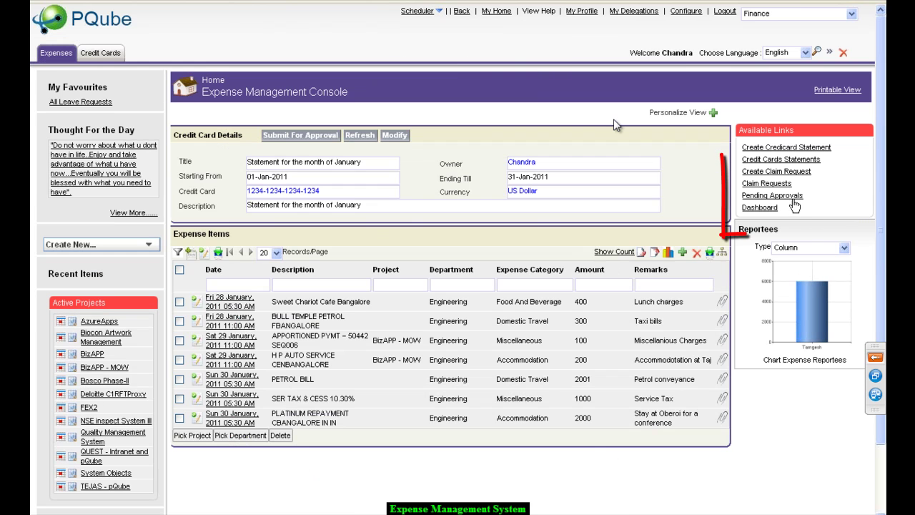
pyautogui.click(789, 196)
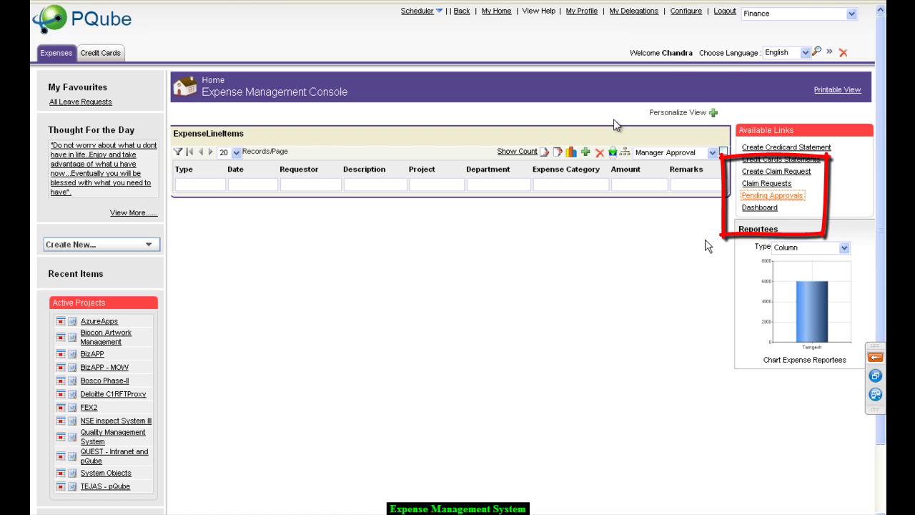
pyautogui.click(674, 152)
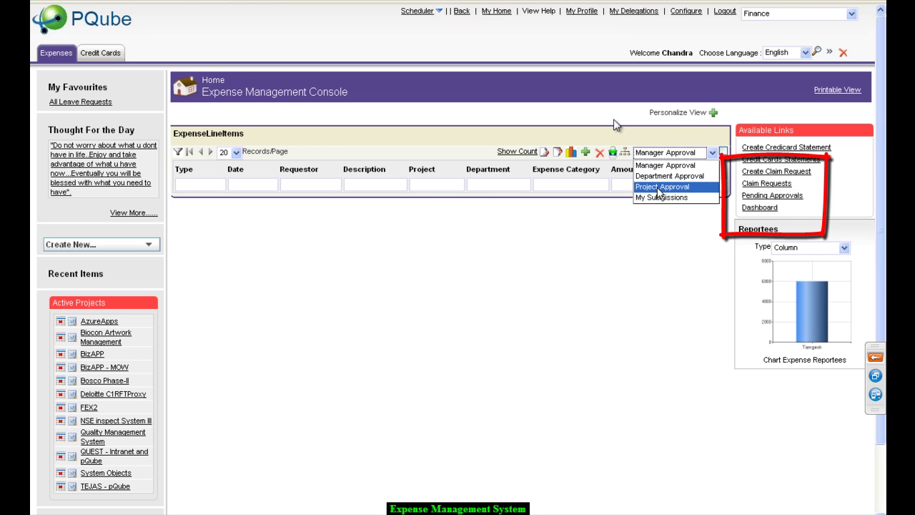
pyautogui.click(665, 187)
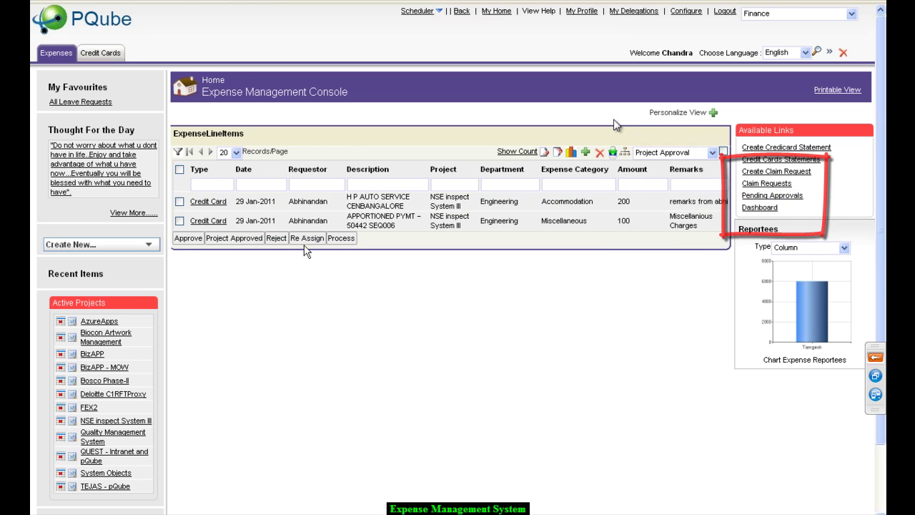
pyautogui.click(179, 169)
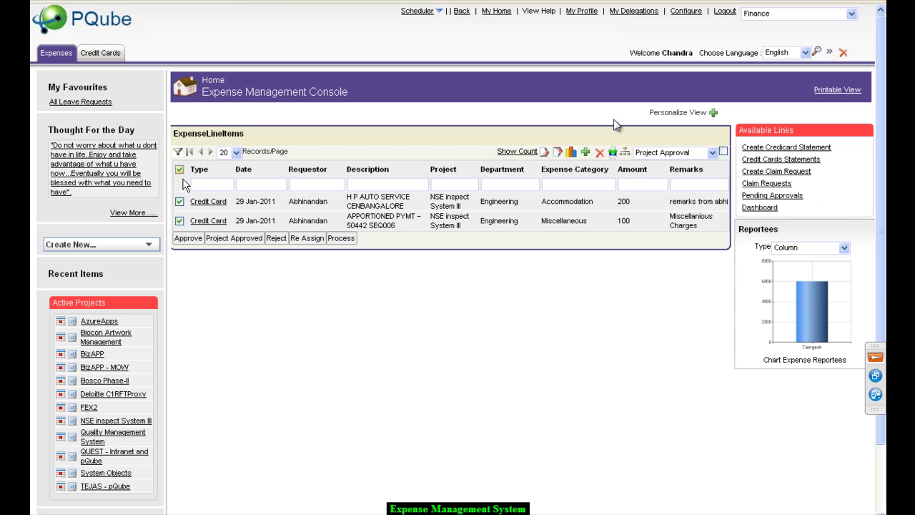
pyautogui.click(234, 239)
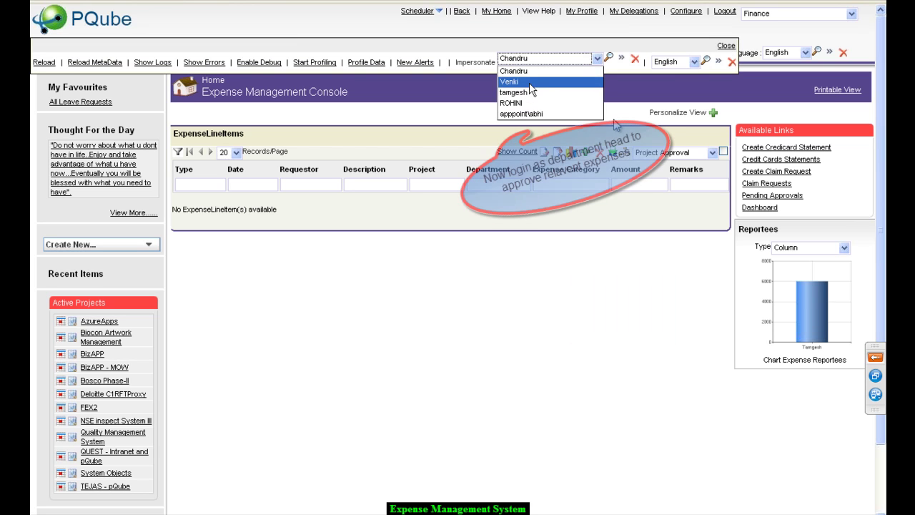
# Impersonate the department head and approve all expense items pending Department Approval.
pyautogui.click(529, 82)
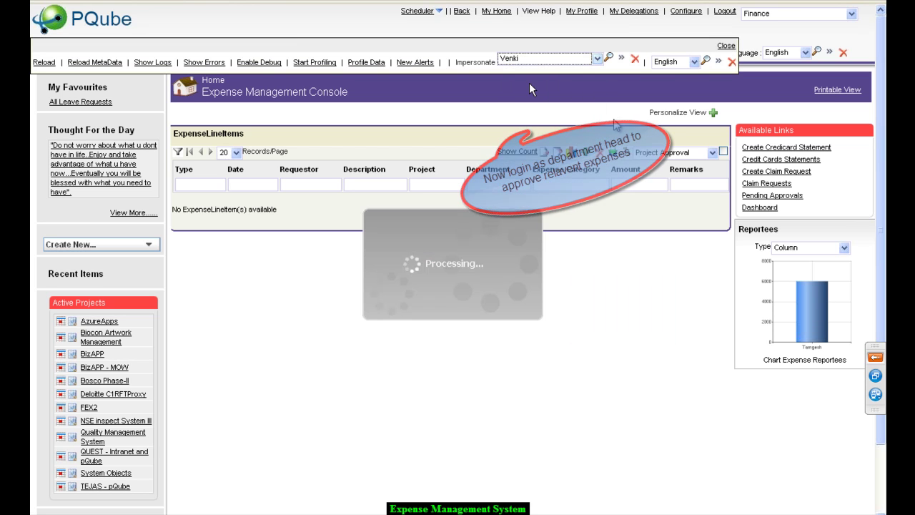
pyautogui.click(179, 170)
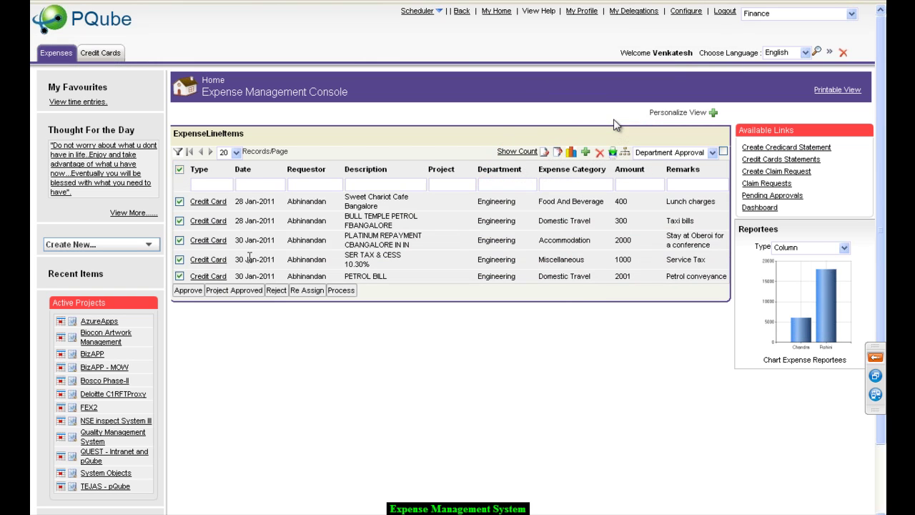
pyautogui.click(188, 290)
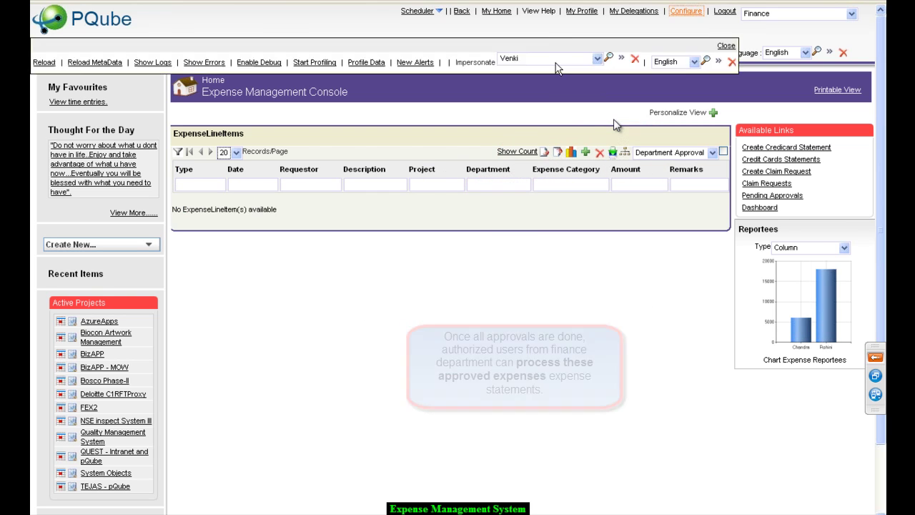
# Impersonate the finance user and process all expense items listed under Pending Finance Processing.
pyautogui.click(557, 61)
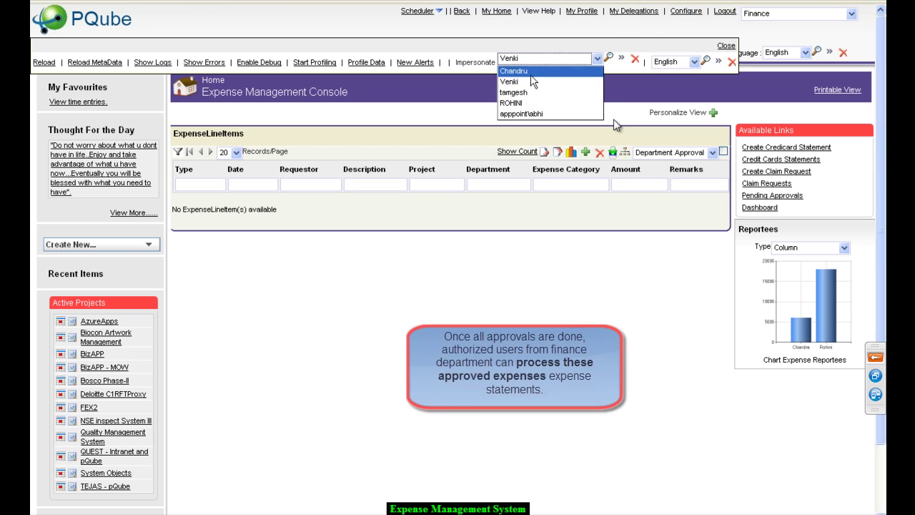
pyautogui.click(565, 102)
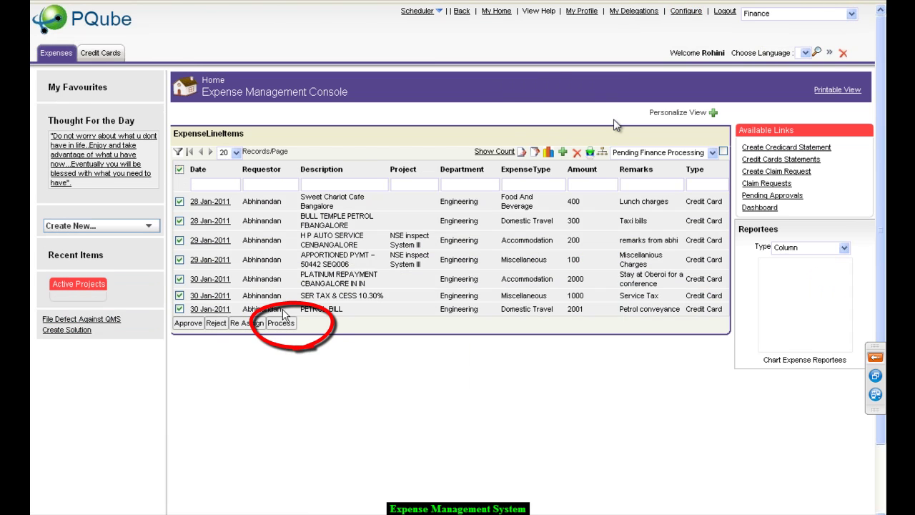
pyautogui.click(280, 324)
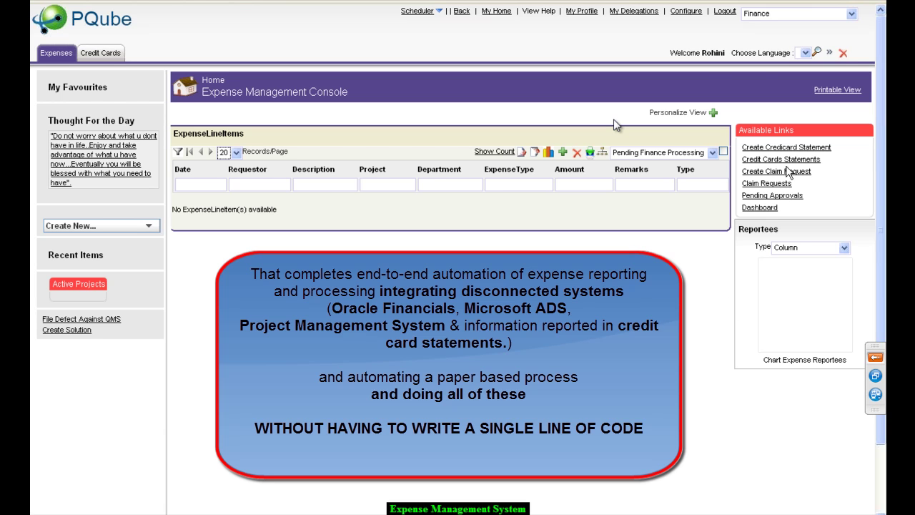
# Examine the Expense Category chart at enlarged size on the expense dashboard.
pyautogui.click(773, 211)
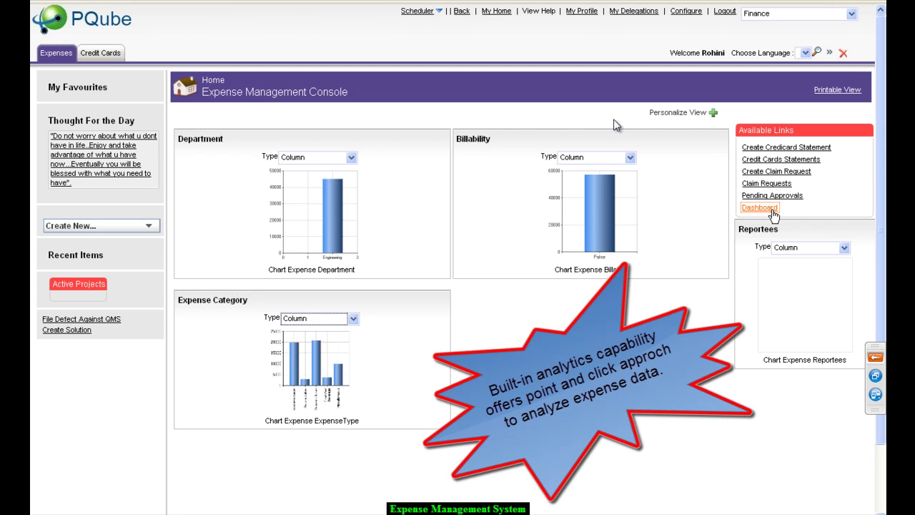
pyautogui.click(299, 347)
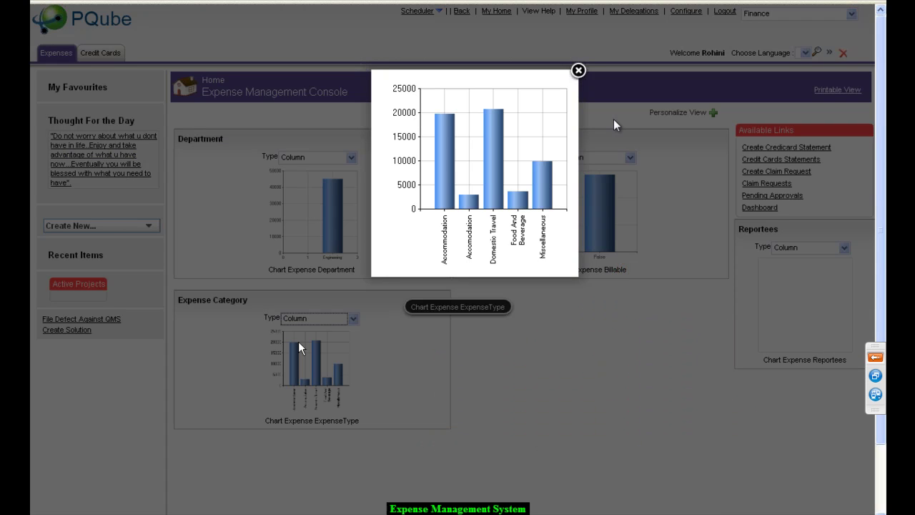
pyautogui.click(579, 71)
# Close the enlarged chart and impersonate the employee who is submitting the personal expense claim.
pyautogui.click(686, 11)
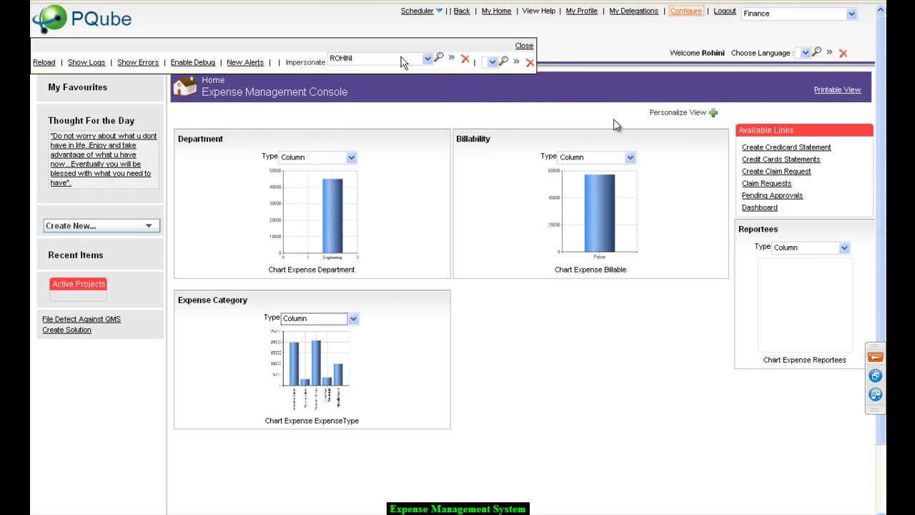
pyautogui.click(402, 61)
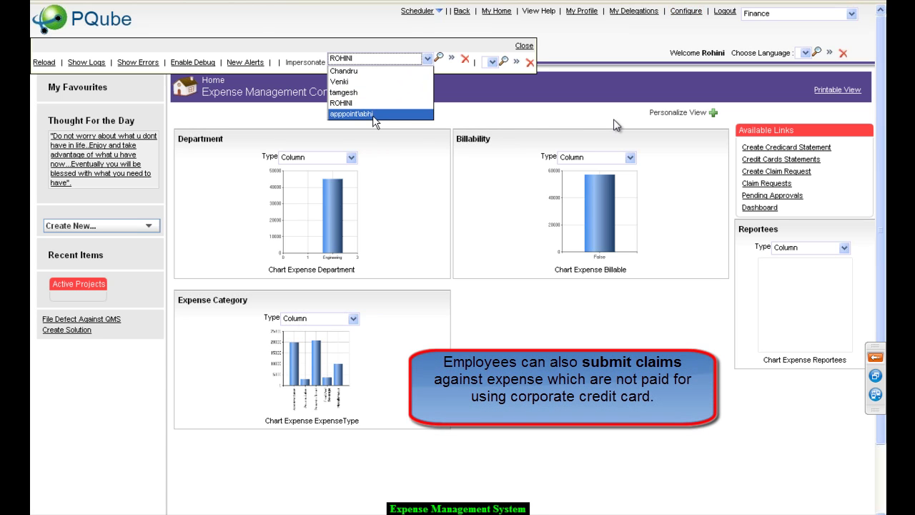
pyautogui.click(369, 114)
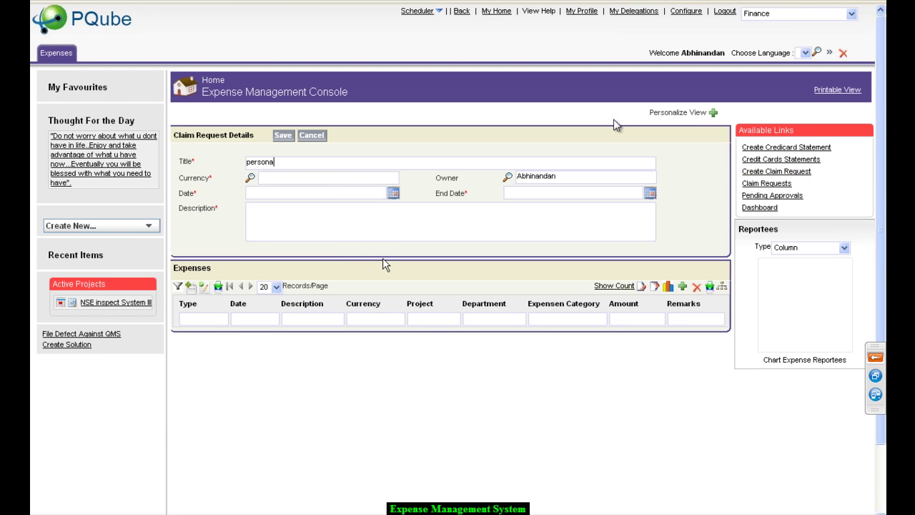
# Create a claim request titled "personal card expense" in US Dollar, dated 01-Jan-2011 to 31-Jan-2011, with description "charges for the card".
pyautogui.write('personal card expense')
pyautogui.press('Tab')
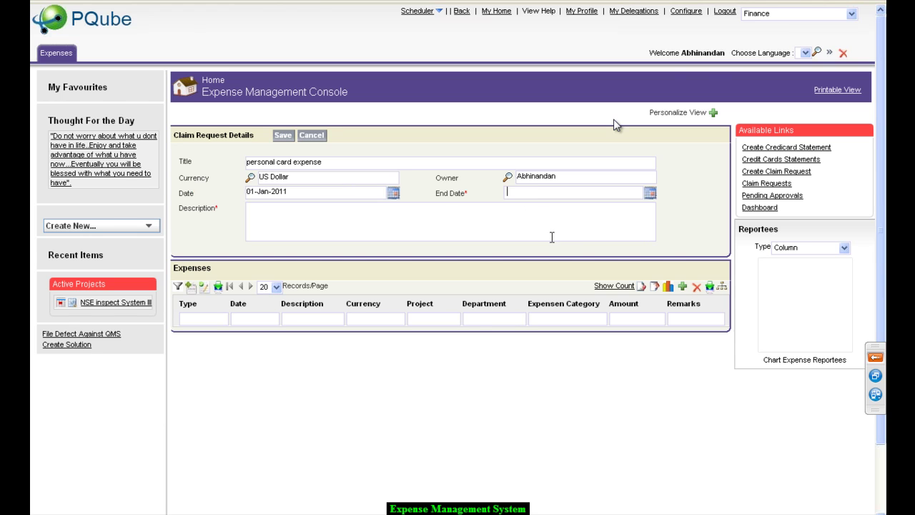
pyautogui.press('Tab')
pyautogui.click(425, 224)
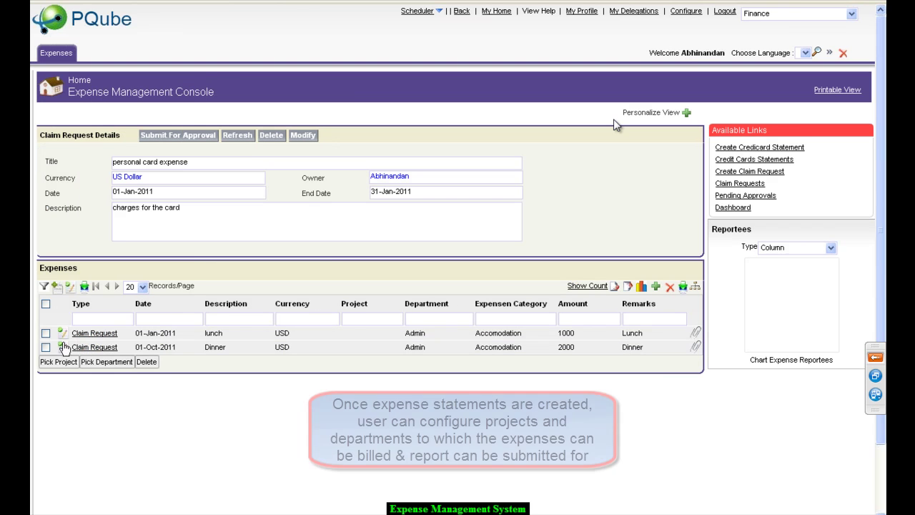
# Assign the Engineering department to both the lunch and Dinner expenses of the claim request.
pyautogui.click(45, 303)
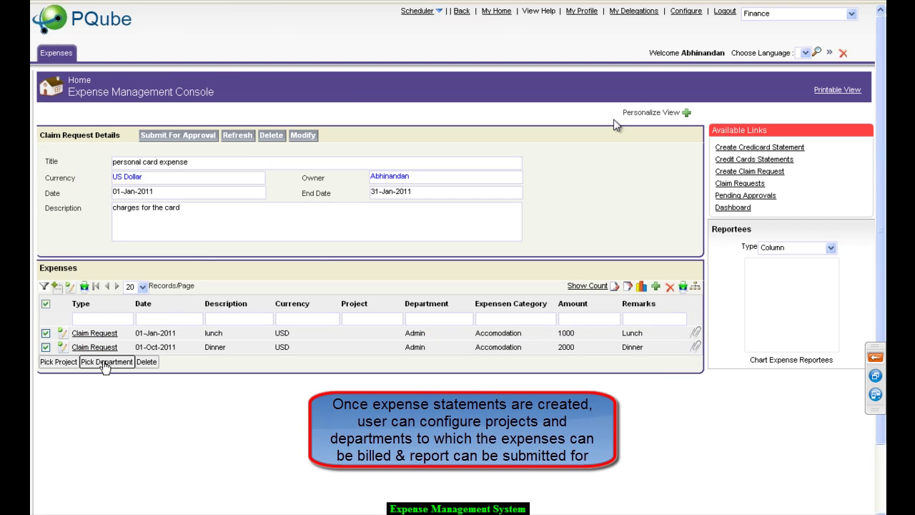
pyautogui.click(113, 365)
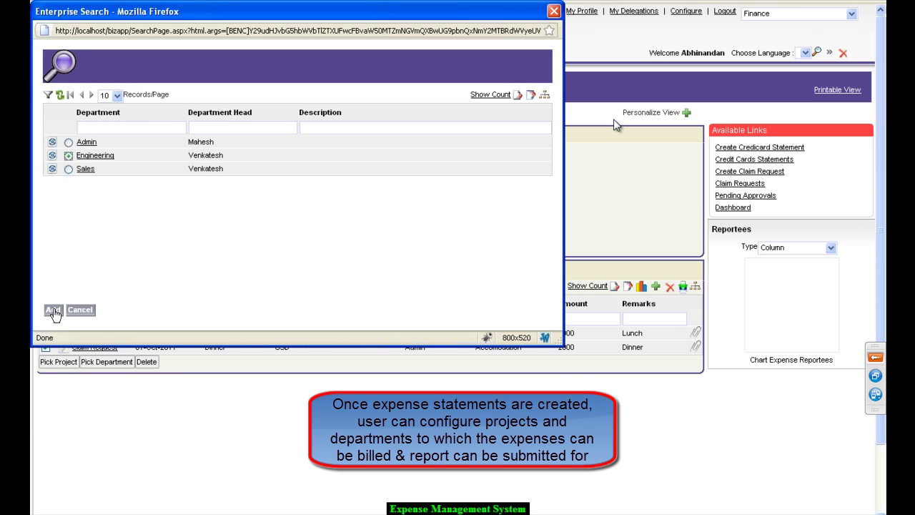
pyautogui.click(55, 309)
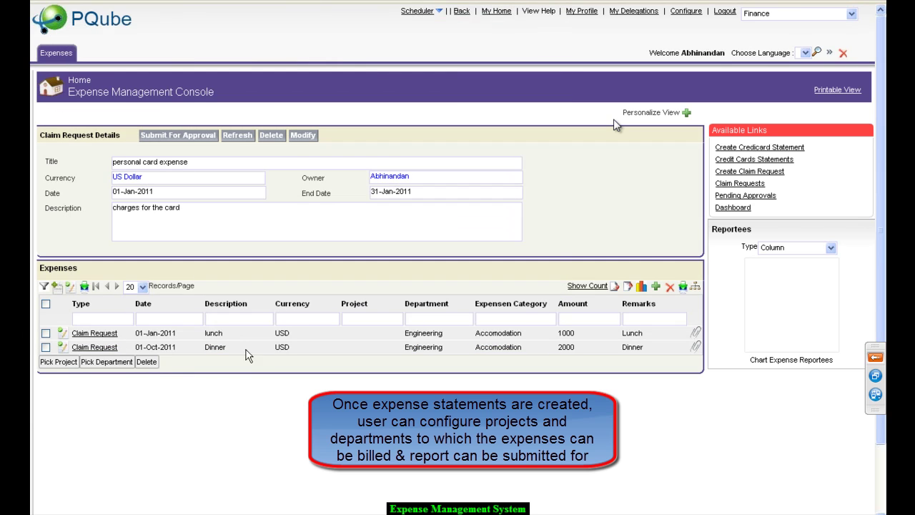
# Assign the project NSE inspect System III to the Dinner expense.
pyautogui.click(46, 349)
pyautogui.click(50, 364)
pyautogui.click(53, 145)
pyautogui.click(52, 313)
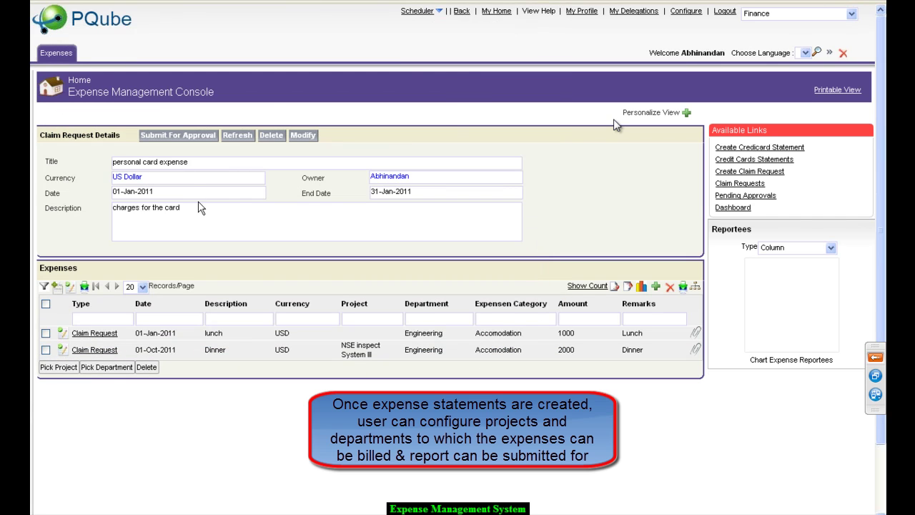